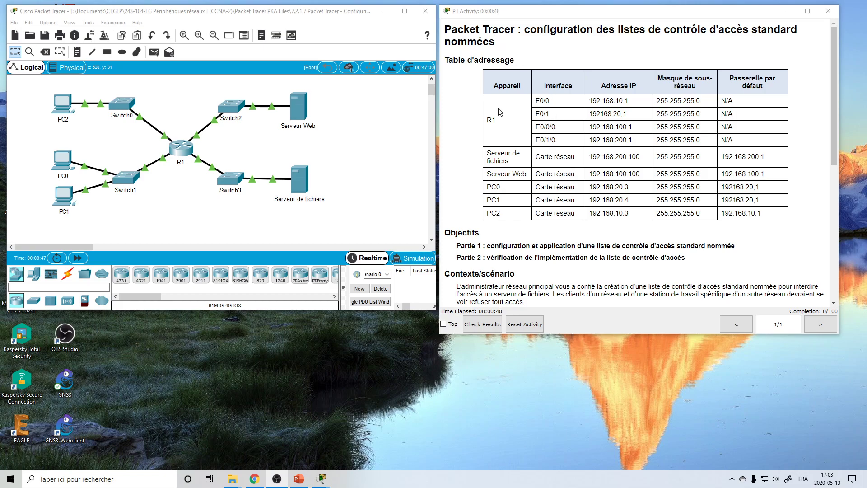
Read through the activity instructions, from the addressing table to the ACL verification part, enlarging the instructions window for more text.
scroll(491, 111, down, 4)
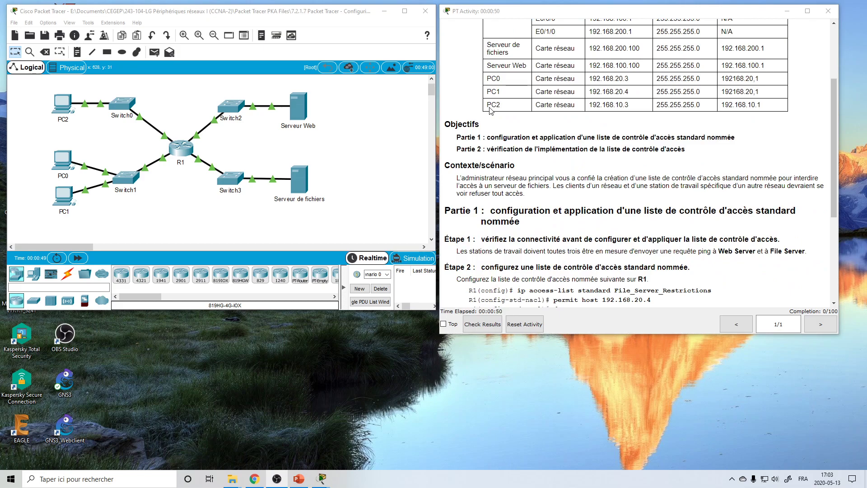
scroll(491, 111, down, 1)
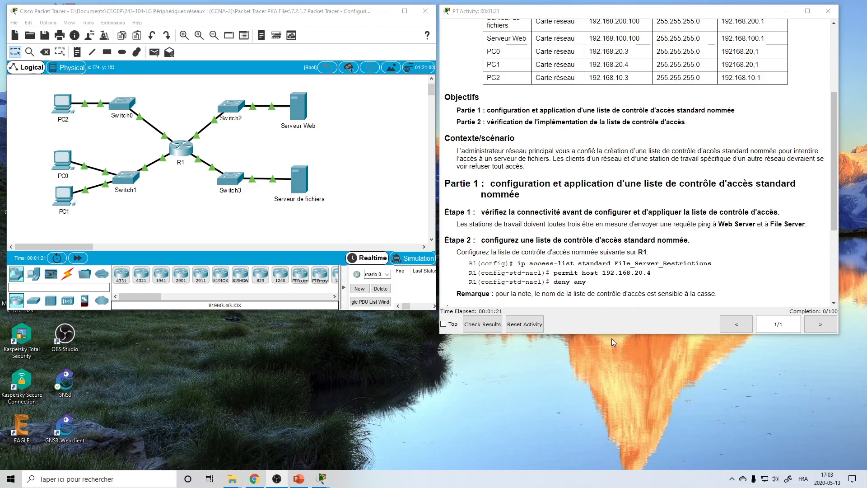
drag(618, 334, 633, 391)
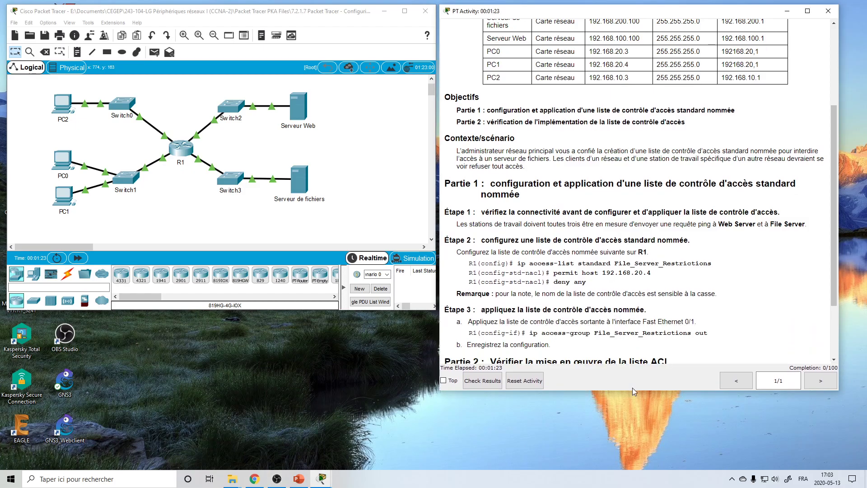
scroll(641, 207, down, 3)
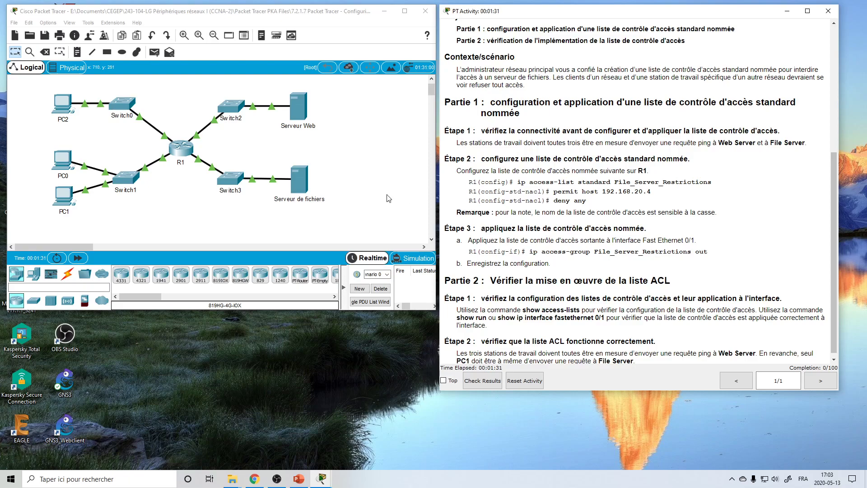
Open router R1's device window, widen it and start its command-line session, then minimize the window.
click(184, 158)
drag(380, 100, 512, 165)
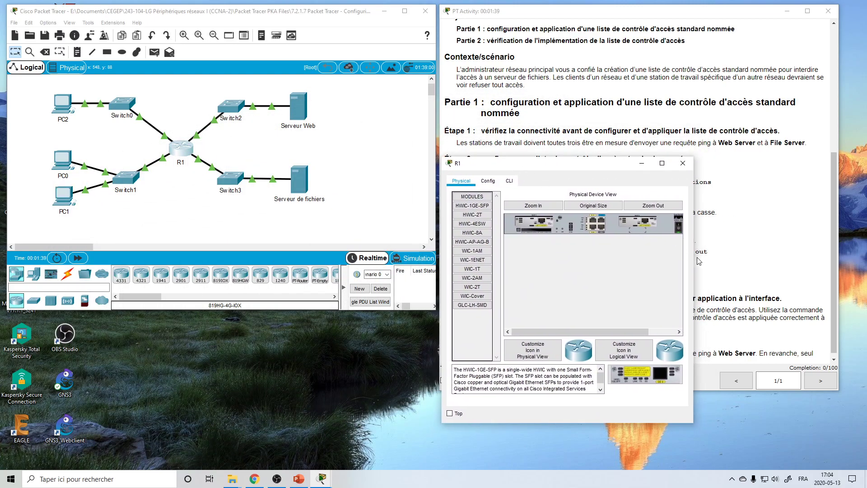
drag(693, 260, 844, 265)
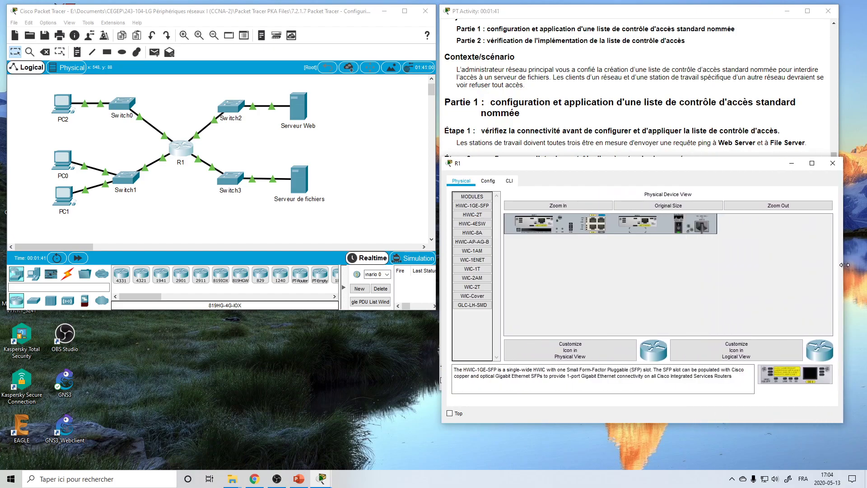
click(509, 181)
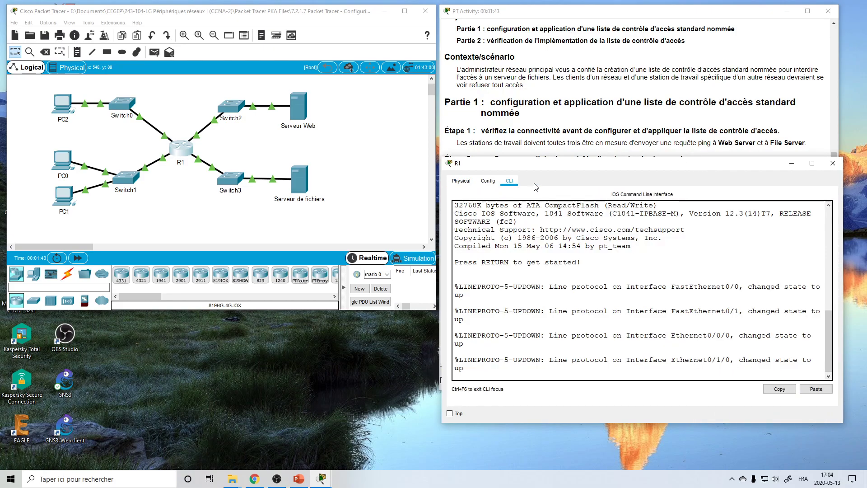
key(Return)
key(Return)
key(Return)
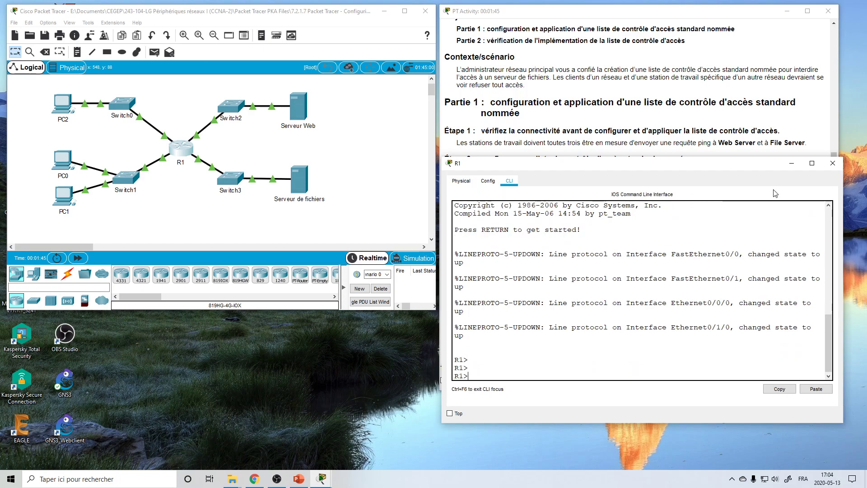
click(779, 166)
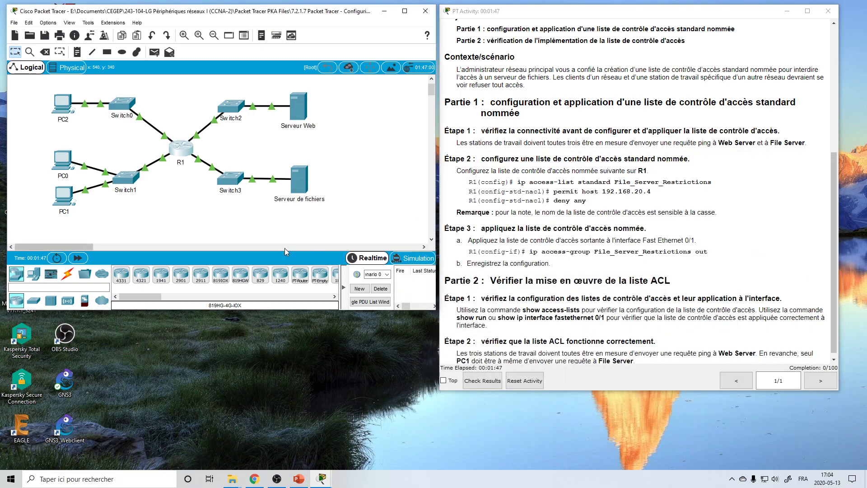
Show the PDU List Window and make the main window taller to fit it.
click(344, 290)
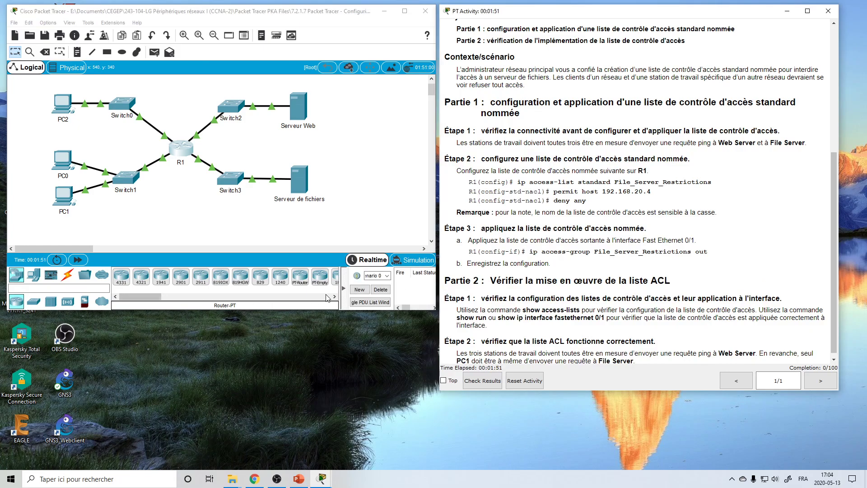
click(361, 302)
drag(279, 310, 286, 395)
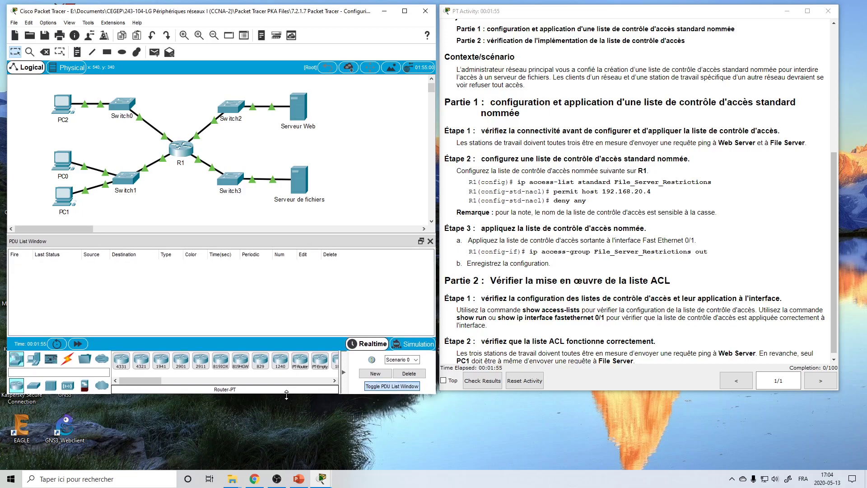
Send a simple PDU to Serveur Web from each of PC2, PC0 and PC1 to test connectivity.
click(154, 52)
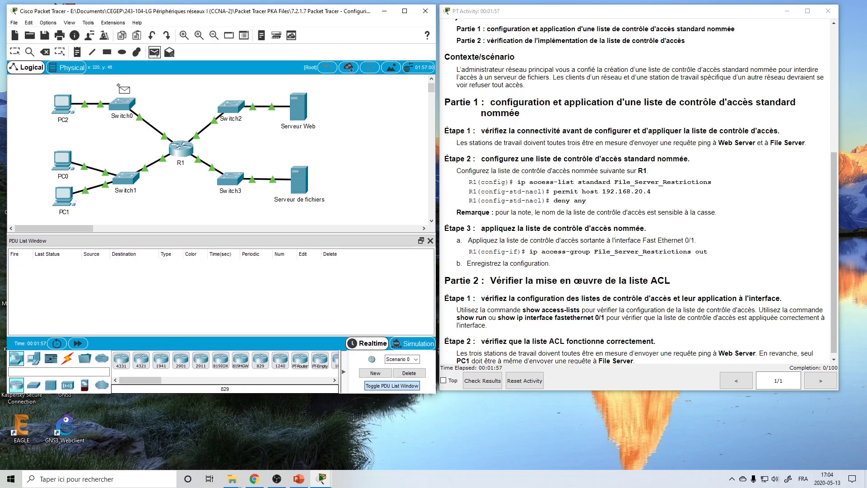
click(64, 105)
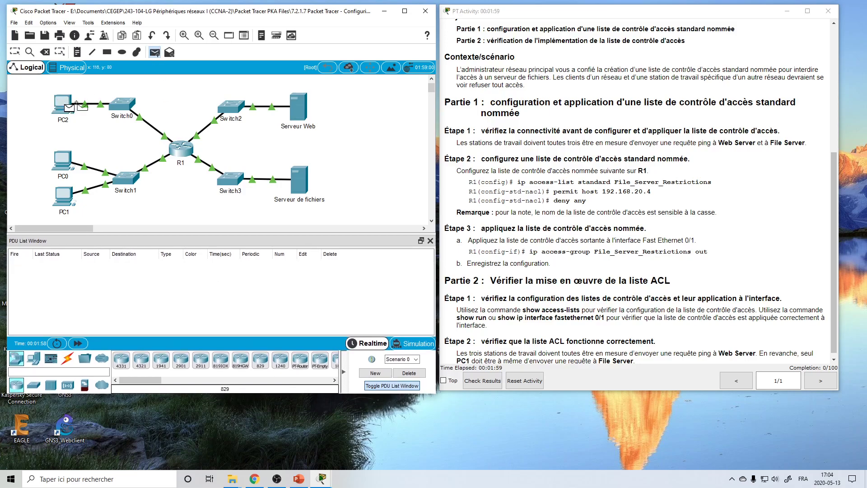
click(289, 107)
click(56, 159)
click(300, 107)
click(155, 52)
click(64, 194)
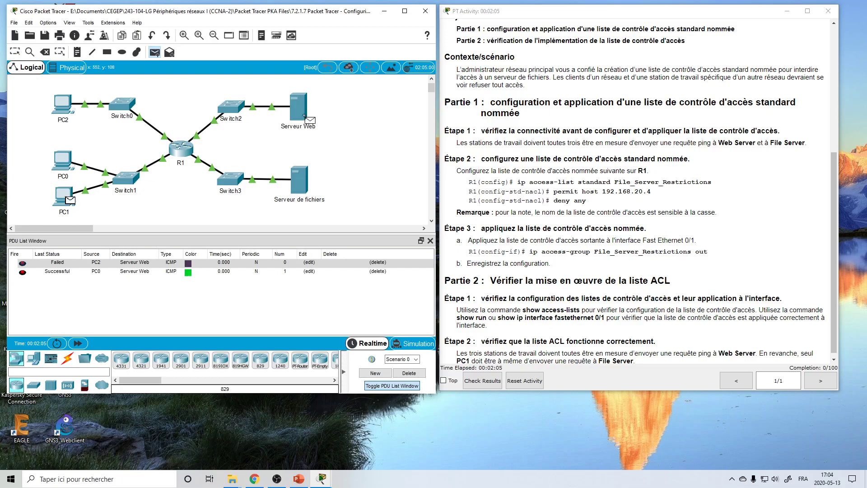
click(304, 116)
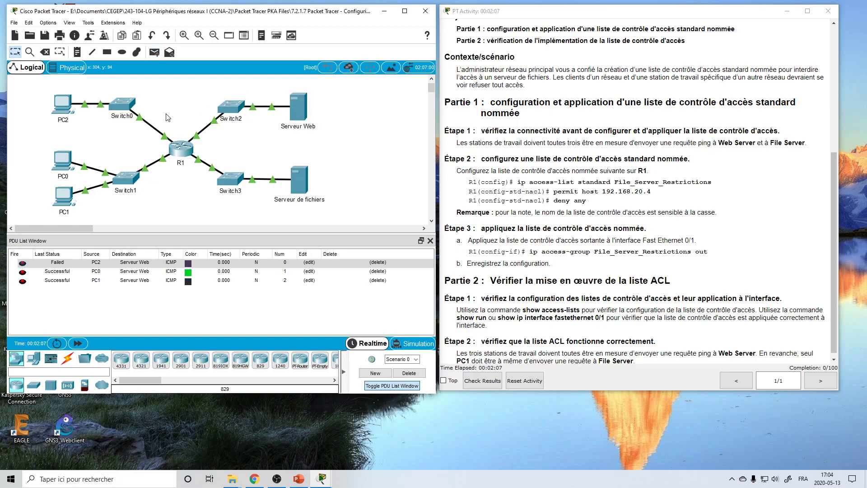
Send a simple PDU to Serveur de fichiers from each of PC2, PC0 and PC1, and refire both PDUs sent by PC2.
click(154, 52)
click(64, 104)
click(299, 179)
click(155, 52)
click(63, 159)
click(304, 175)
click(155, 52)
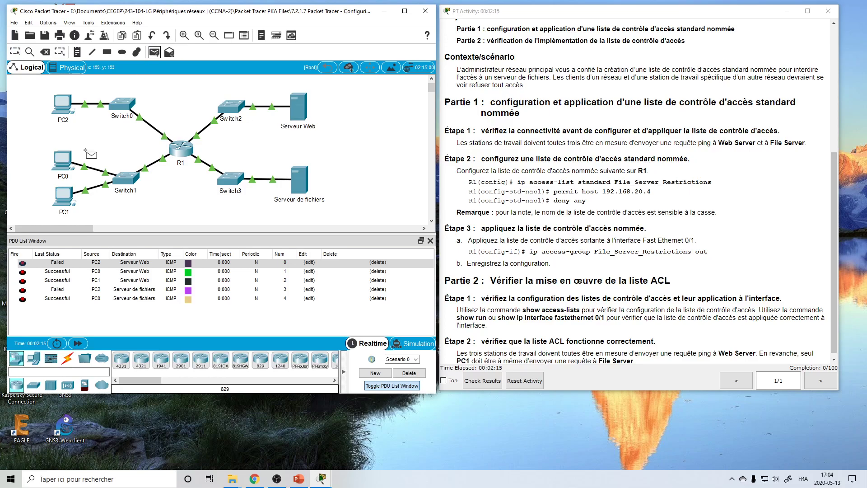
click(64, 197)
click(299, 185)
click(22, 289)
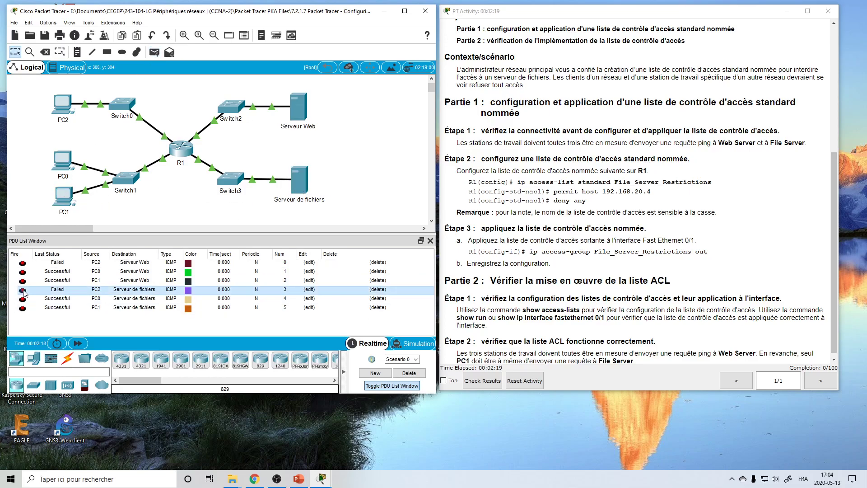
click(23, 263)
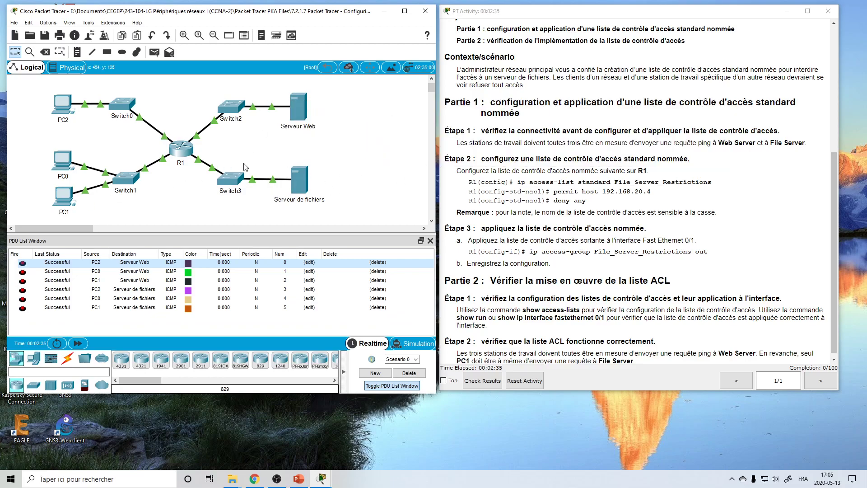
Reopen R1's command-line window, place it beside the instructions and get a fresh prompt.
click(177, 153)
drag(546, 162, 166, 151)
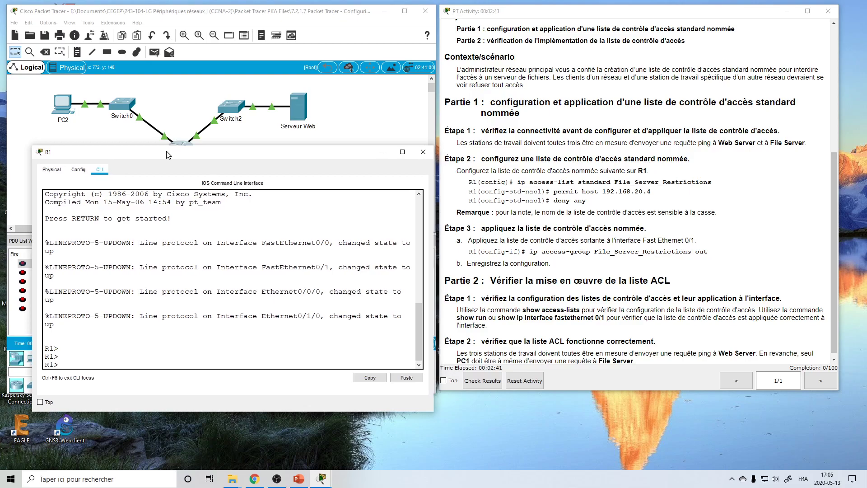
click(152, 227)
key(Return)
key(Return)
Enter privileged EXEC mode on R1 with en and open global configuration mode with configure terminal.
text(e)
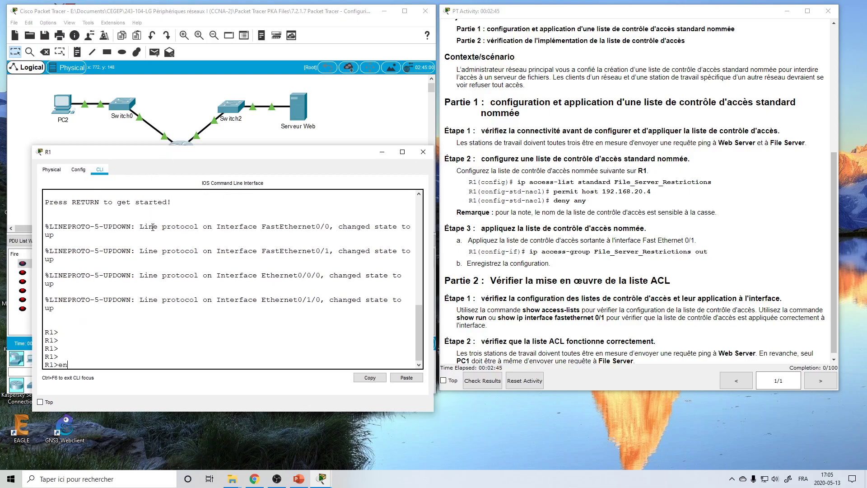
text(n)
key(Return)
text(con)
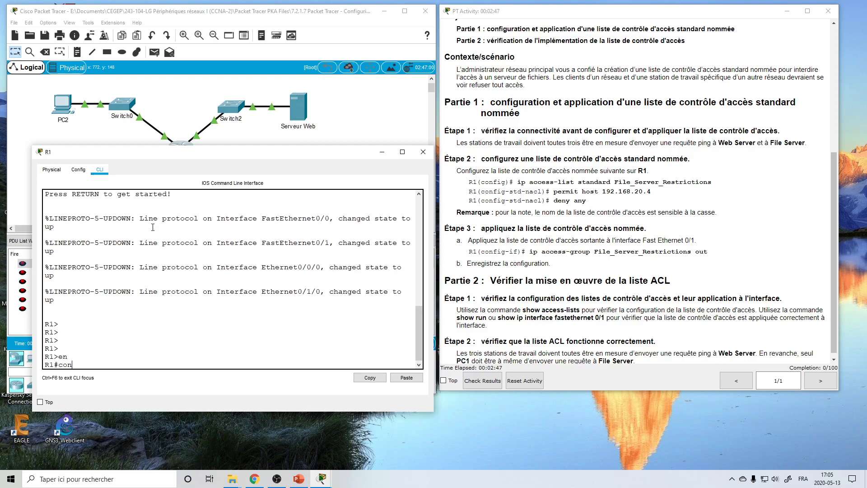
text(f)
key(Tab)
text(t)
key(Tab)
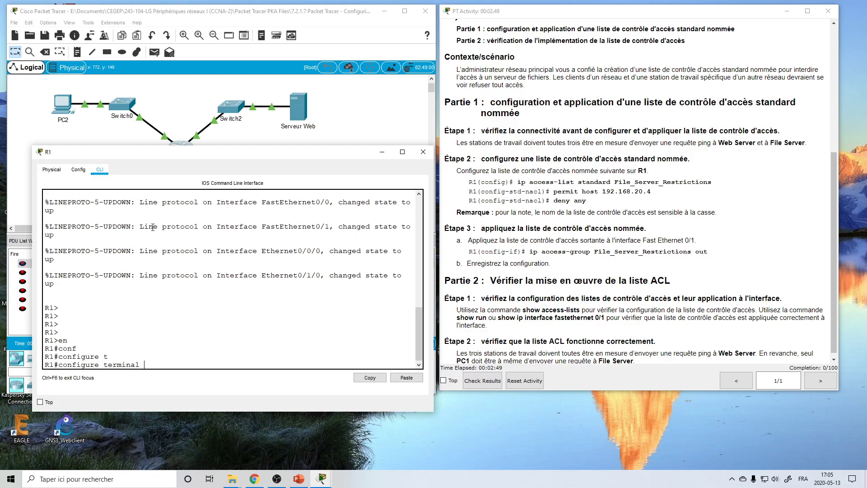
key(Return)
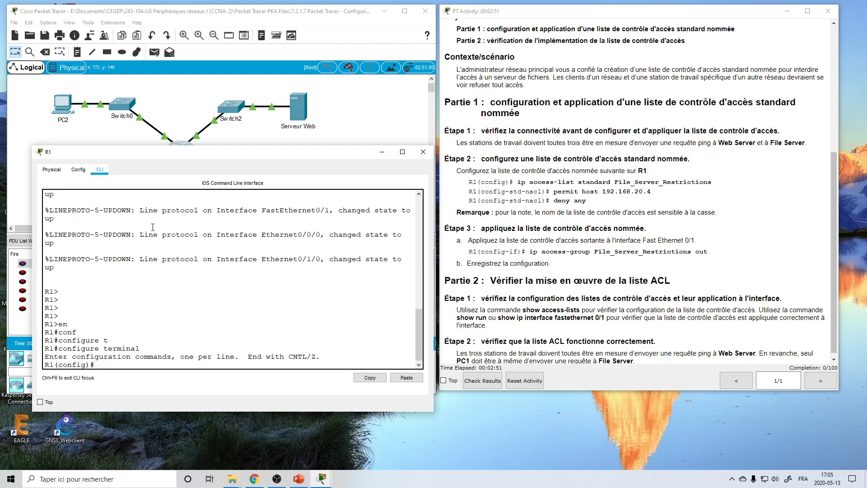
key(Return)
key(Return)
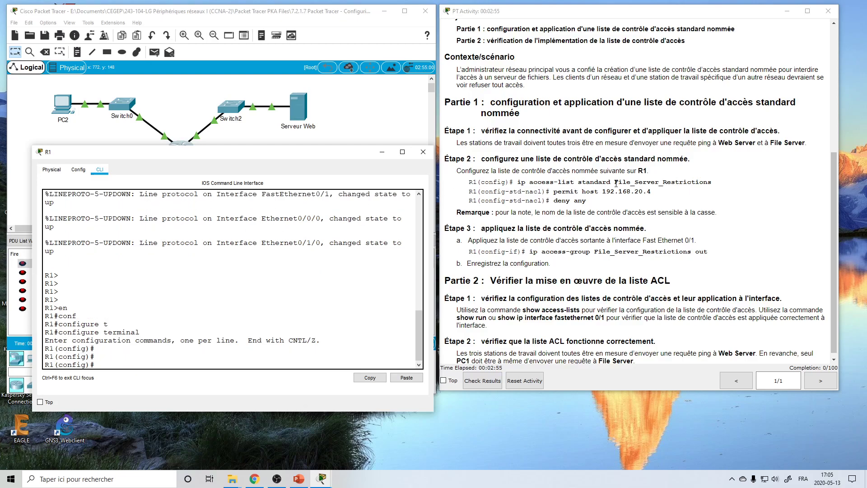
Copy "ip access-list standard File_Server_Restrictions" from the instructions and run it on R1 to create the named standard ACL.
drag(702, 182, 663, 183)
click(620, 185)
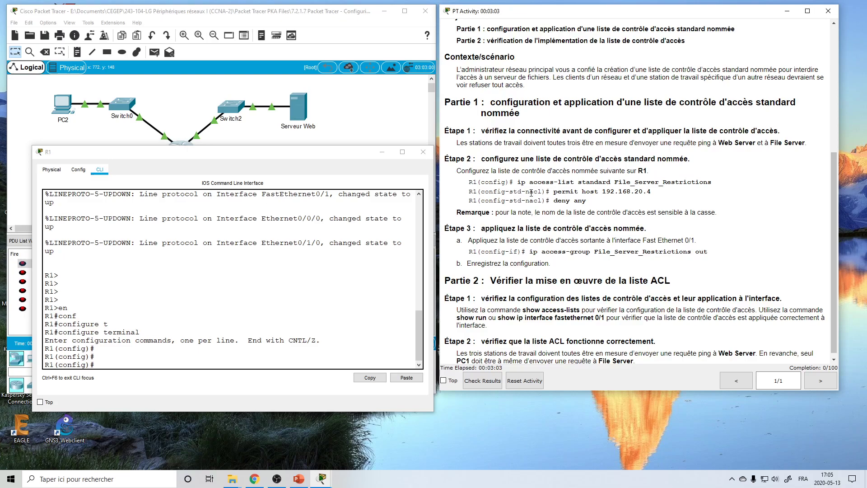
drag(517, 182, 712, 180)
key(ctrl+c)
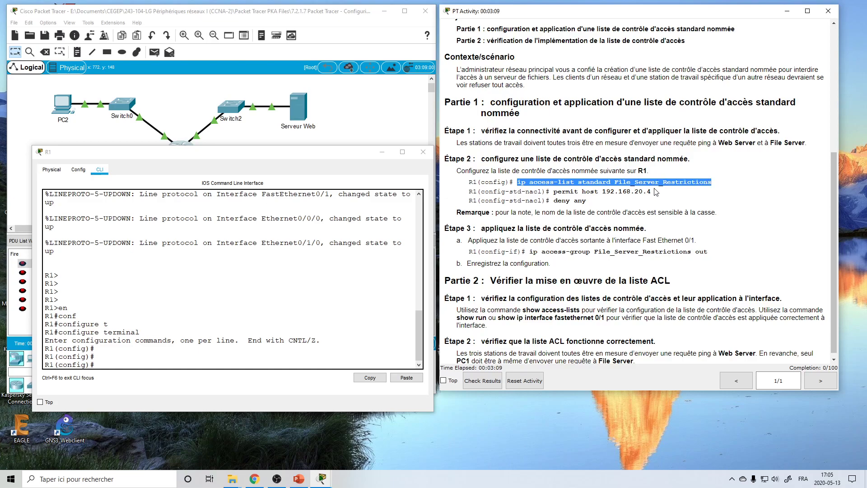
click(275, 312)
right_click(275, 311)
click(294, 325)
key(Return)
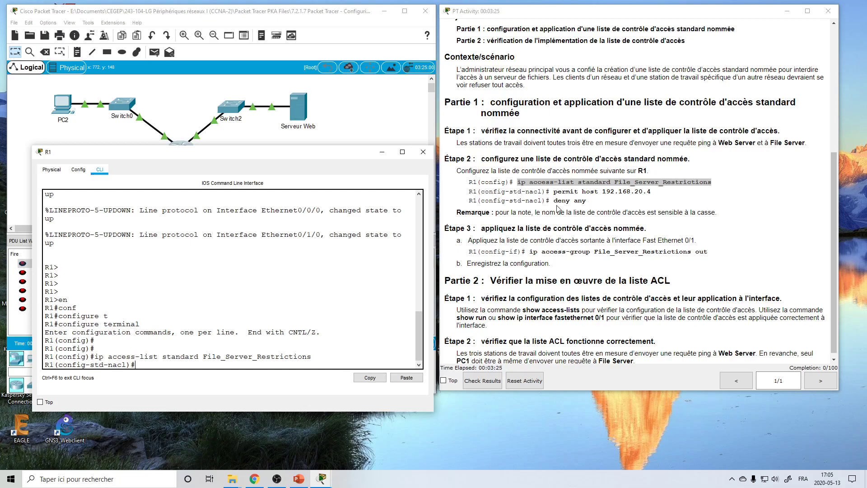
Copy "permit host 192.168.20.4" from the instructions and add it as an entry of the File_Server_Restrictions ACL on R1.
click(555, 191)
drag(554, 191, 658, 192)
key(ctrl+c)
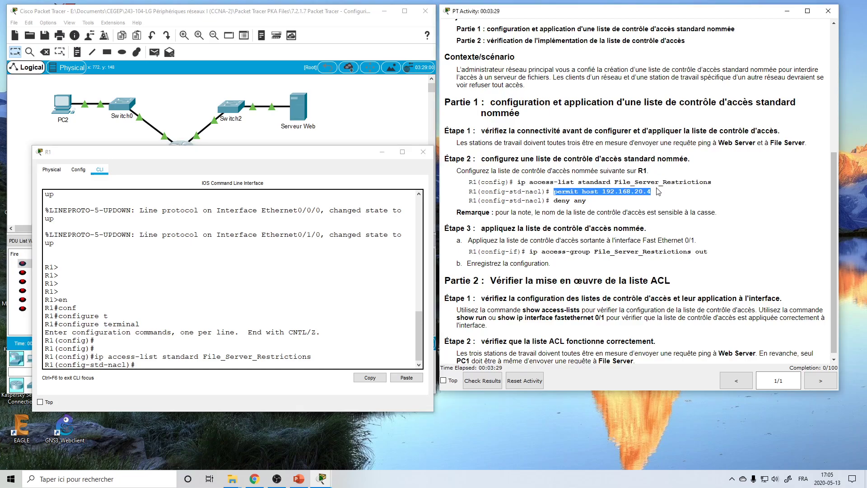
scroll(614, 201, up, 3)
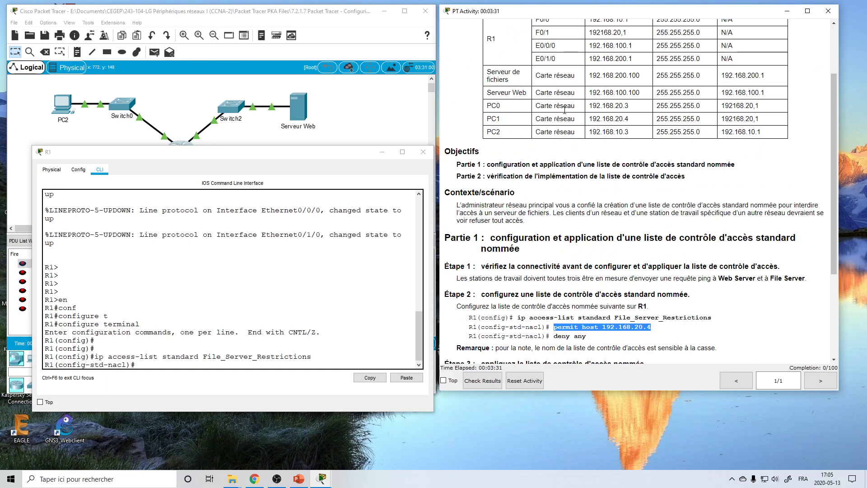
scroll(565, 298, down, 3)
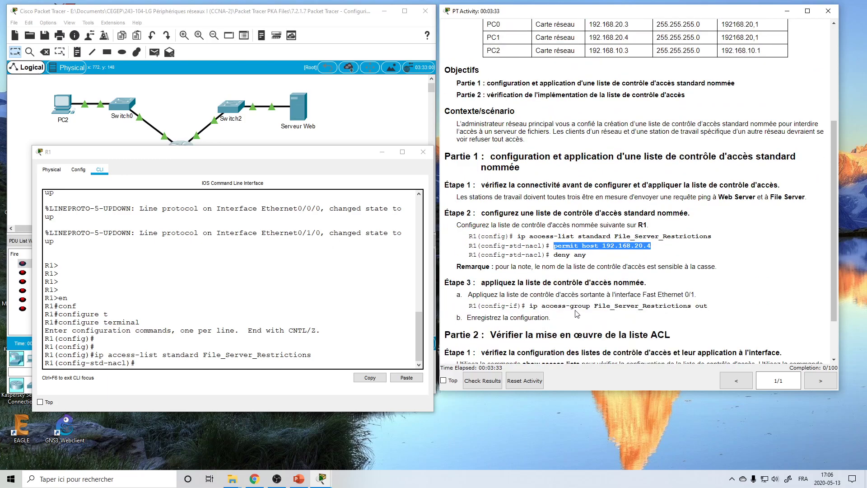
right_click(248, 344)
click(267, 363)
key(Return)
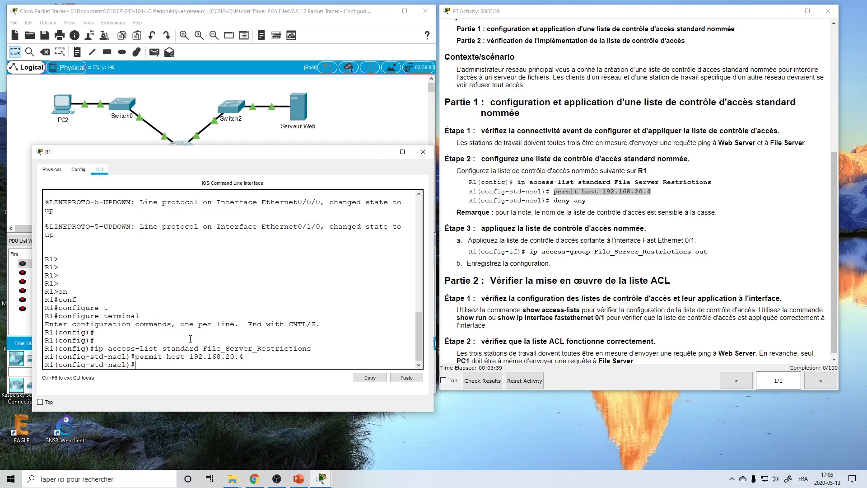
Add the "deny any" entry to the File_Server_Restrictions ACL on R1.
click(555, 201)
drag(555, 202, 600, 202)
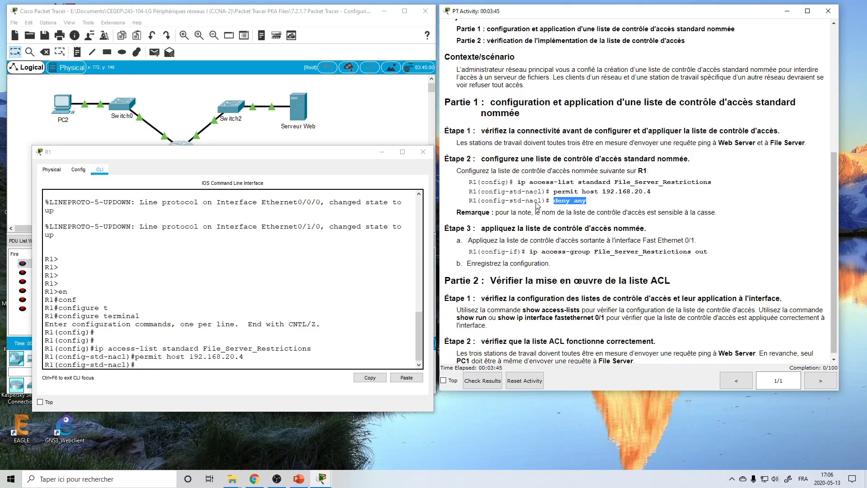
click(250, 362)
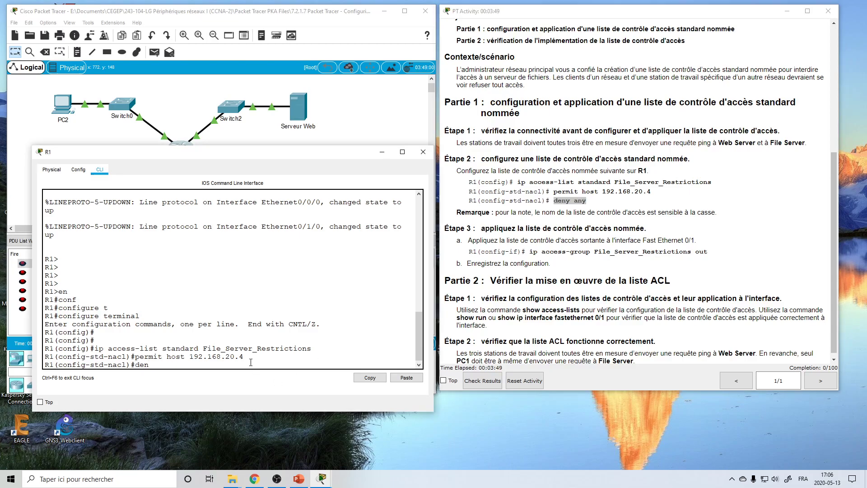
text(any)
key(Return)
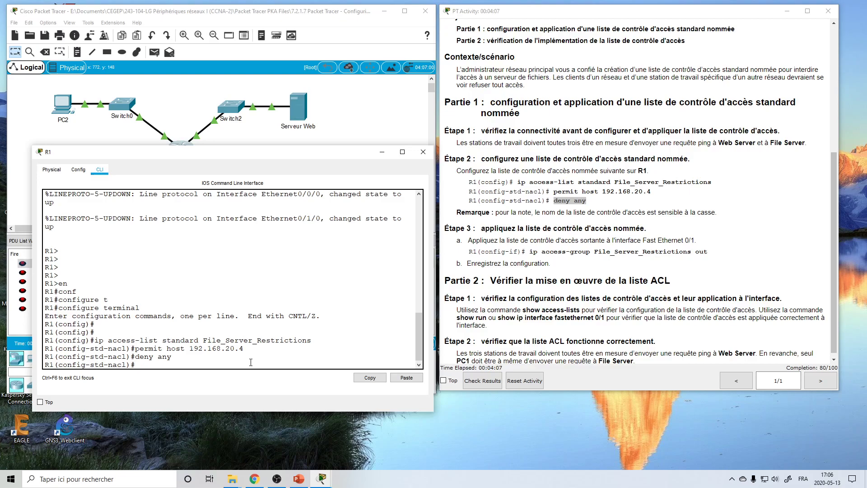
key(Return)
key(Return)
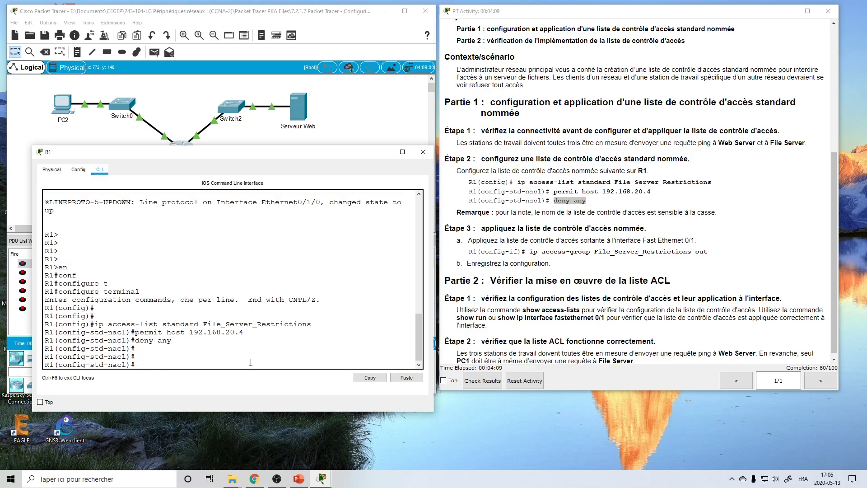
Exit the named ACL configuration mode on R1 and minimise the router window to uncover the topology.
text(exit)
key(Return)
key(Return)
key(Return)
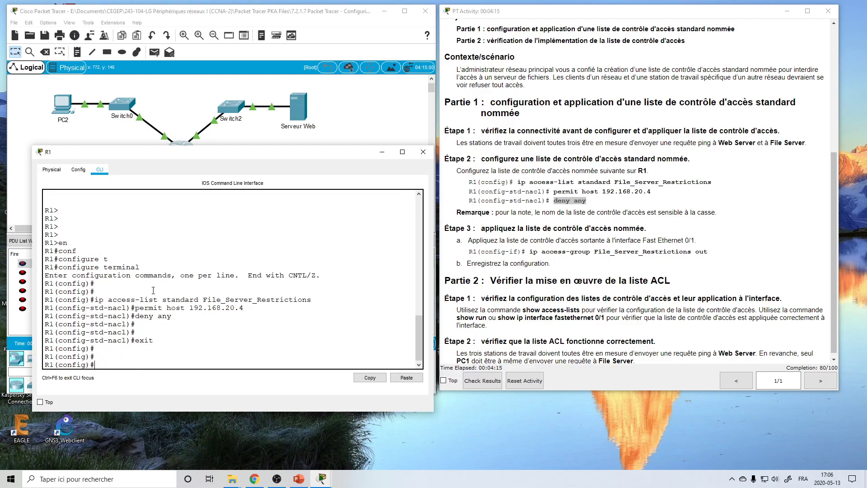
drag(178, 159, 164, 194)
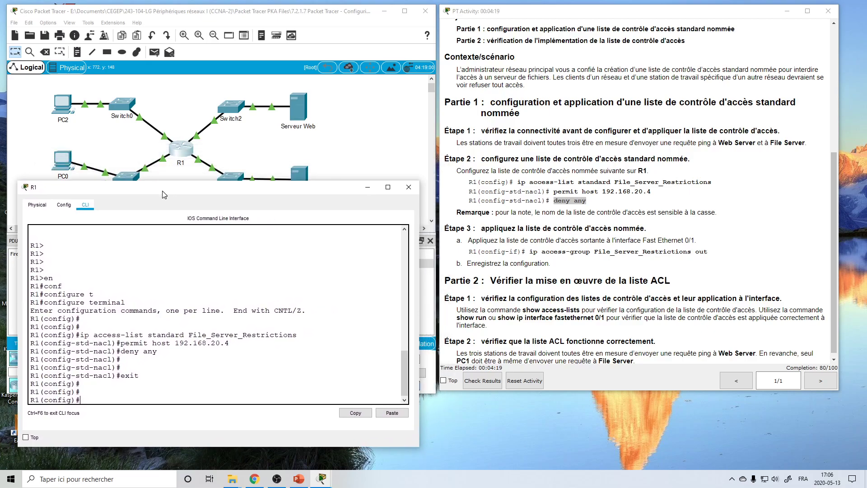
click(367, 187)
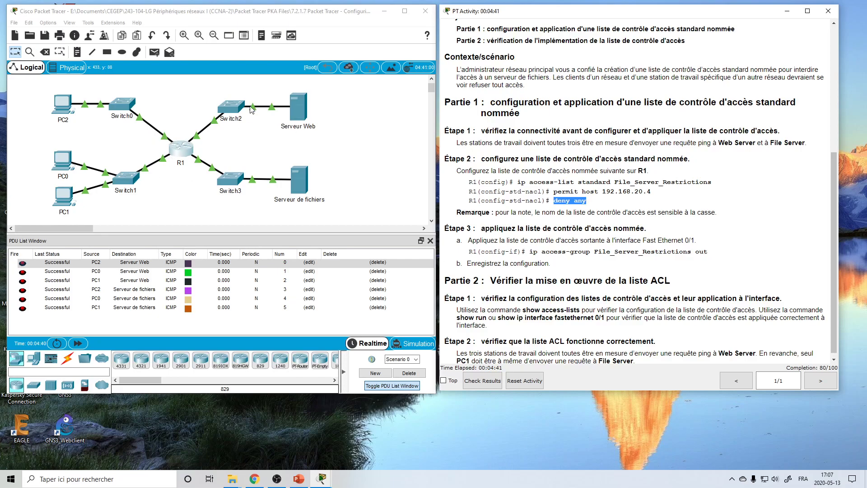
Reopen the R1 command line and enter configuration mode for interface f0/1.
click(197, 163)
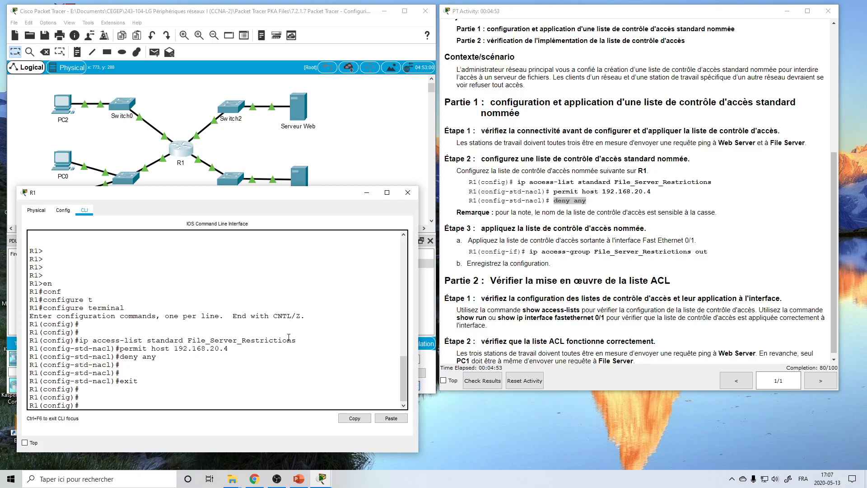
text(in)
key(Tab)
text(f)
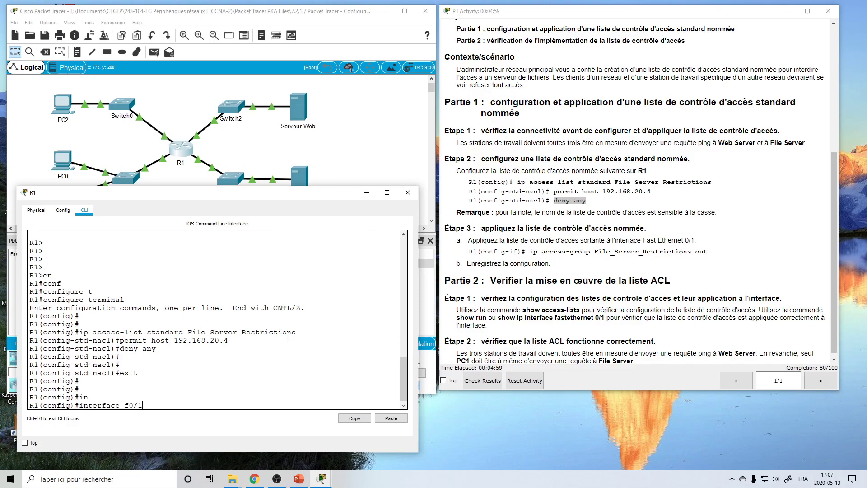
key(Return)
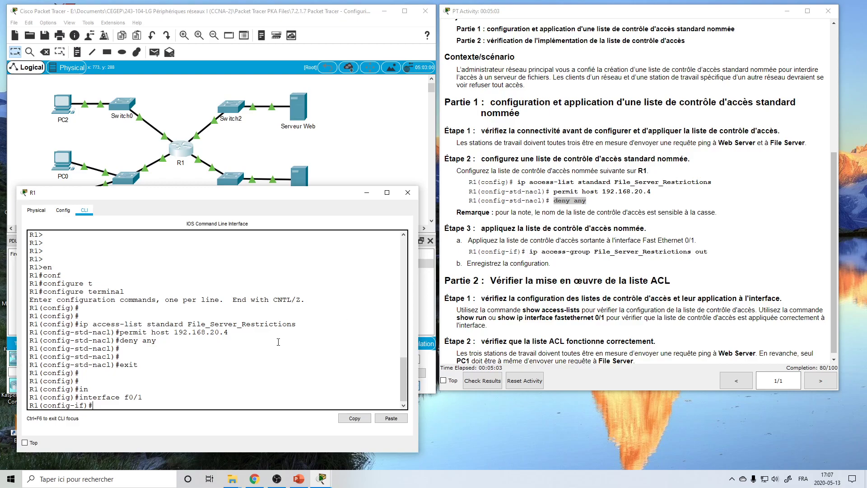
Apply the ACL outbound on interface f0/1 with ip access-group, copying "File_Server_Restrictions out" from the instructions.
text(ip acc)
key(Tab)
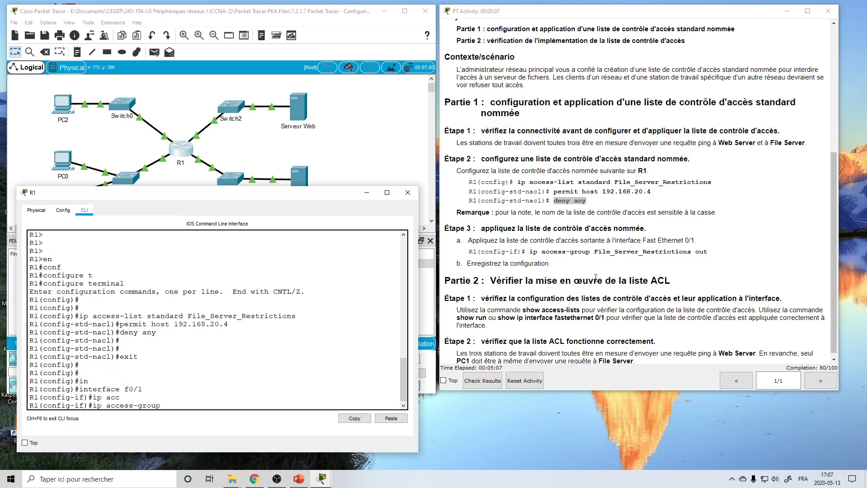
drag(594, 251, 707, 249)
key(ctrl+c)
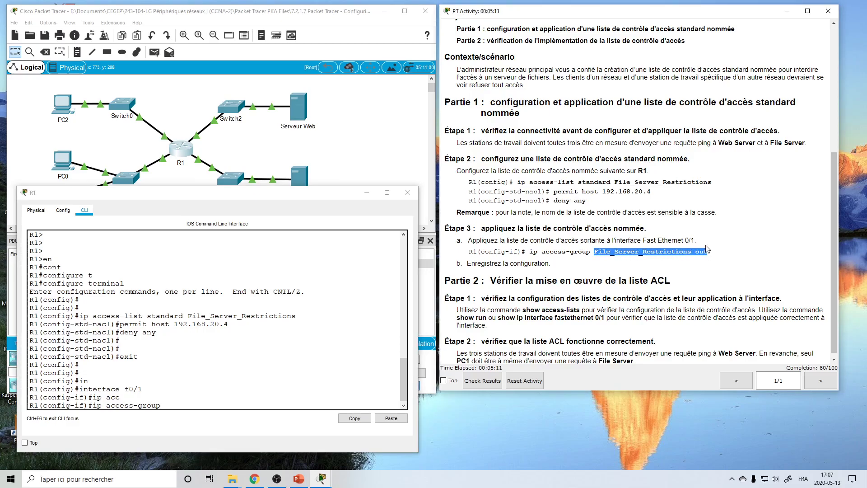
right_click(251, 352)
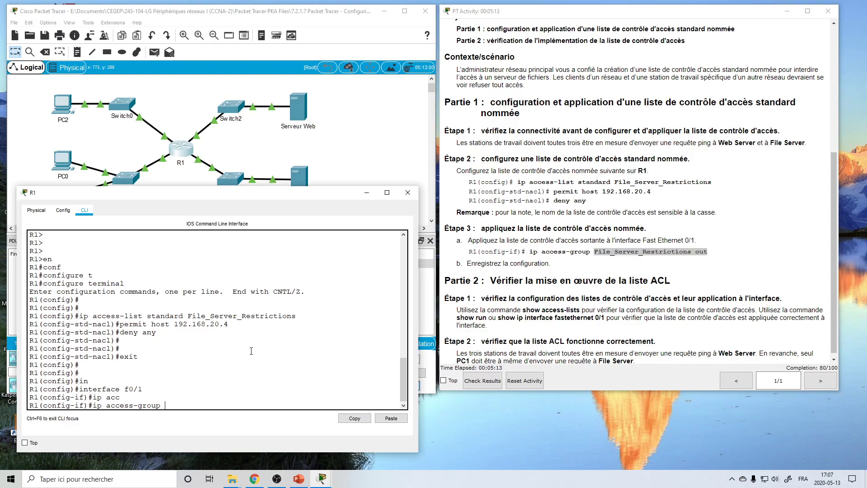
click(270, 366)
key(Return)
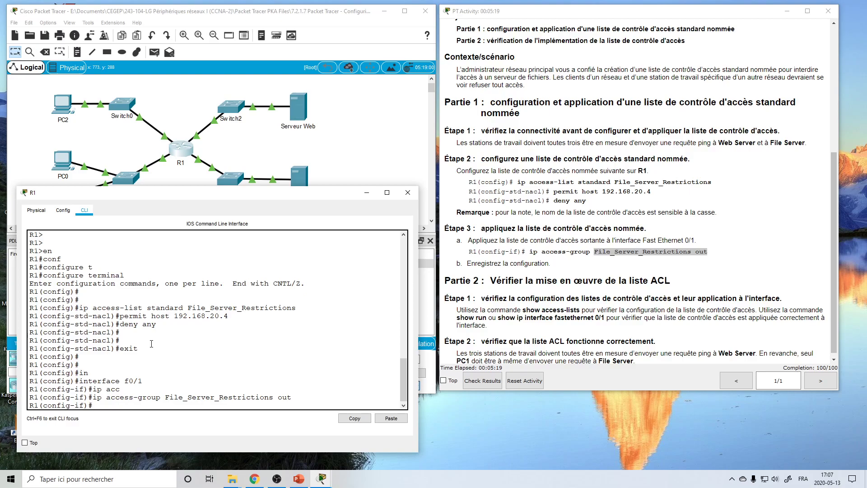
Return to privileged EXEC mode with end, save R1's configuration with wr, and close the router window.
text(end)
key(Return)
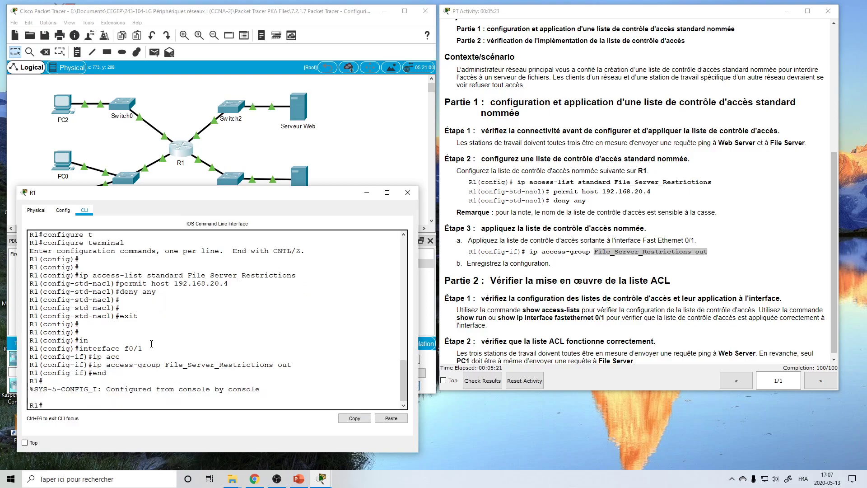
text(w)
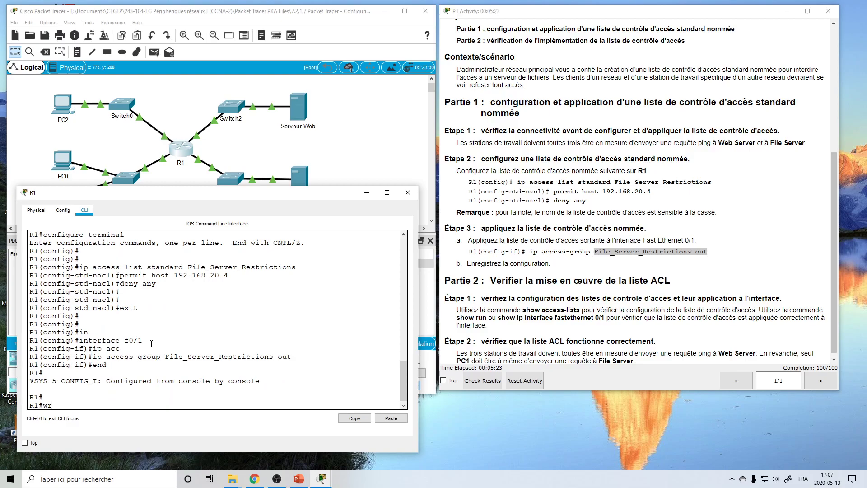
text(r)
key(Return)
key(Return)
key(Return)
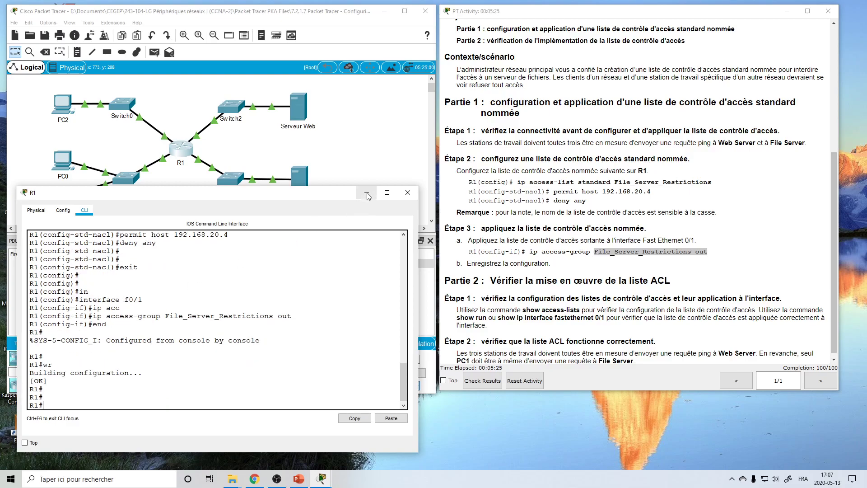
click(408, 192)
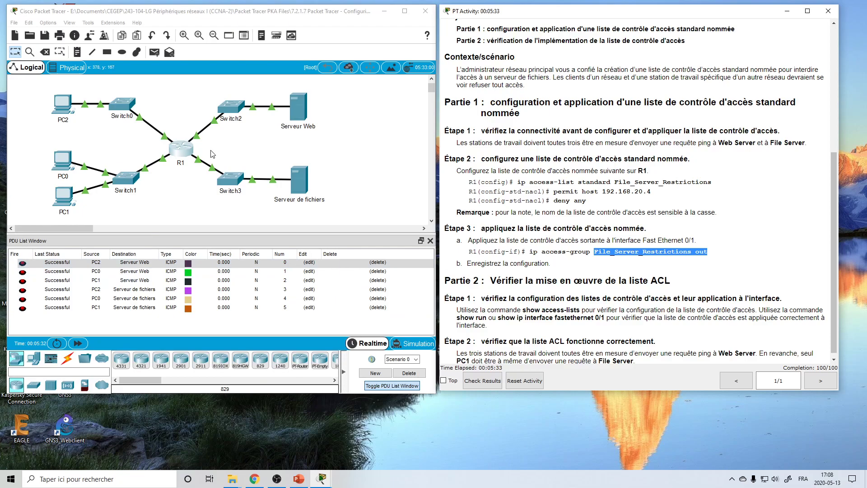
Resend the ICMP test PDUs from PC2, PC0 and PC1 to Serveur Web.
click(23, 271)
click(22, 272)
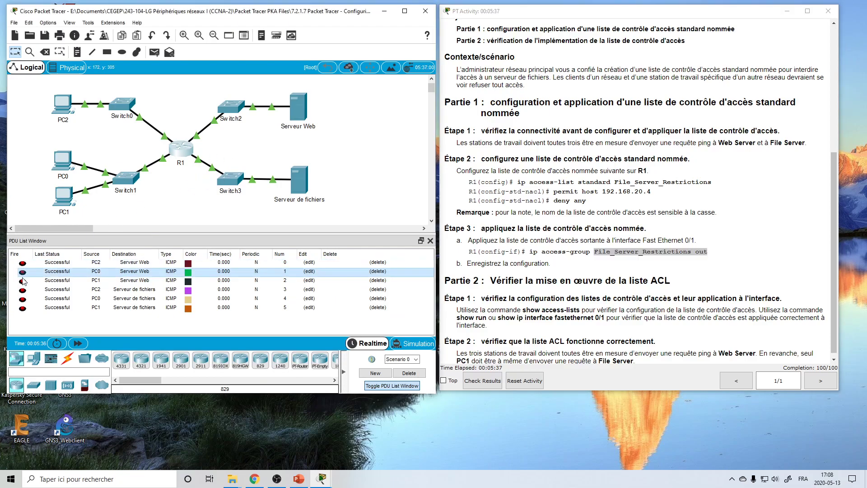
click(23, 273)
click(23, 272)
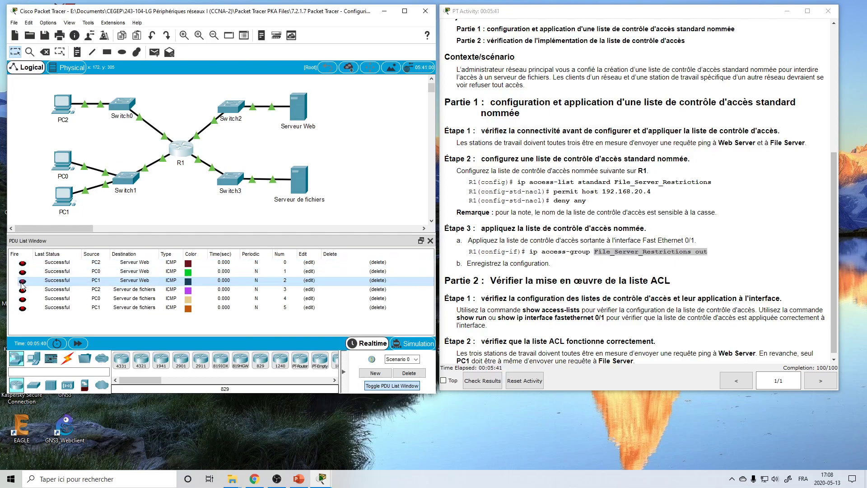
click(23, 264)
click(23, 272)
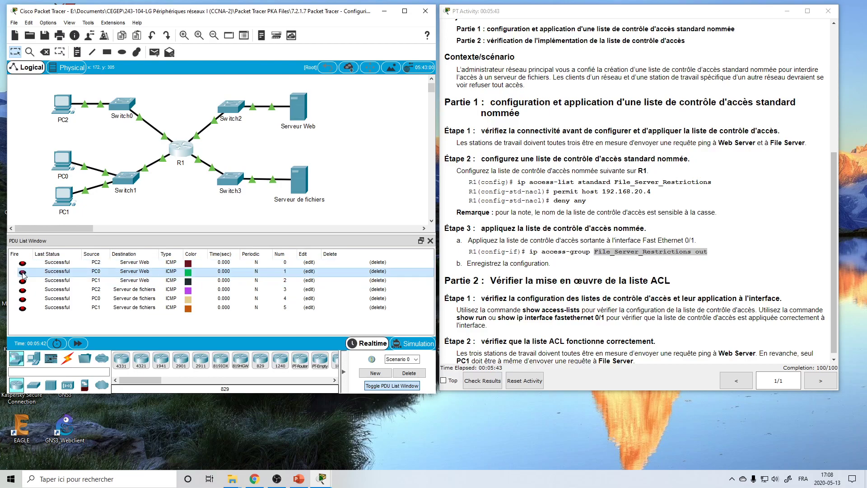
click(22, 281)
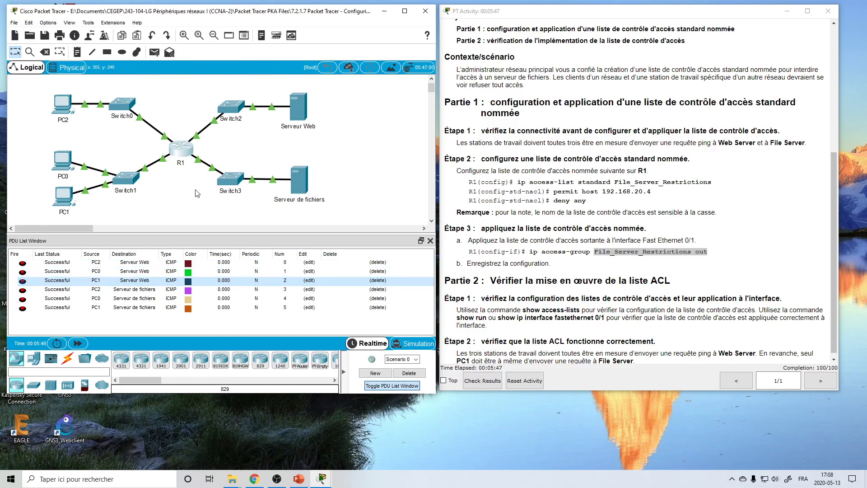
Check PC1's address in the addressing table and resend the ICMP PDUs from PC2, PC0 and PC1 to Serveur de fichiers.
scroll(671, 134, up, 4)
drag(590, 172, 630, 173)
scroll(560, 237, down, 4)
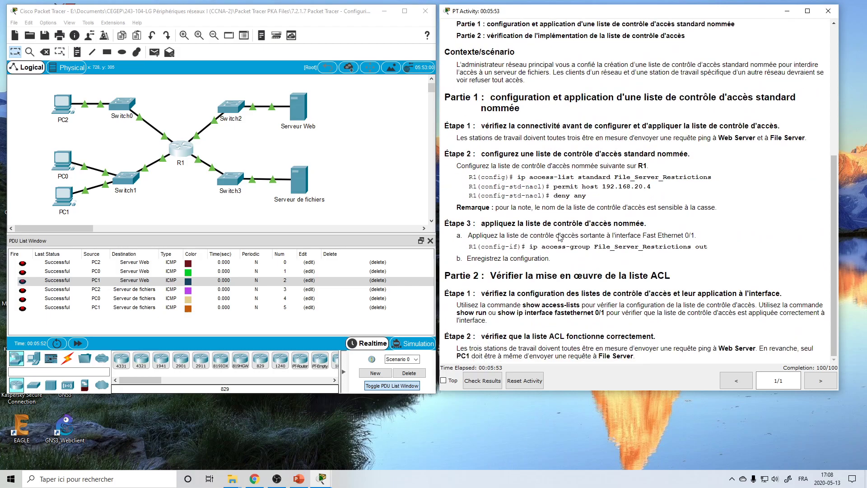
click(23, 290)
click(23, 300)
click(22, 308)
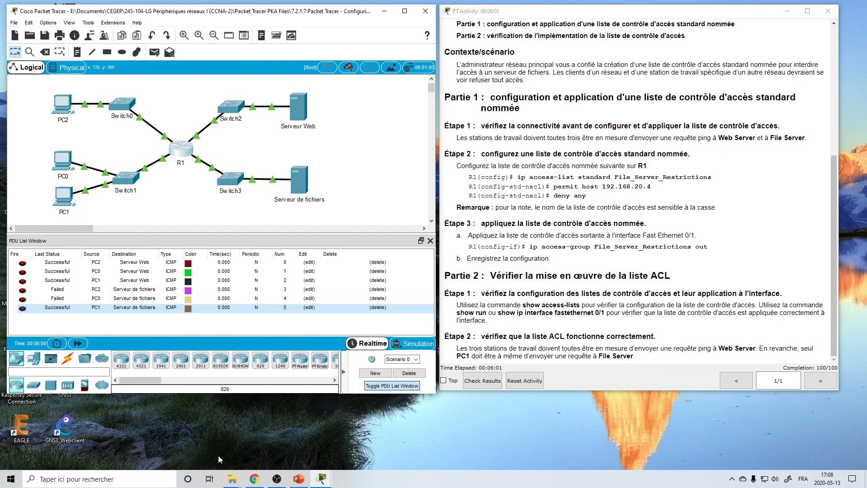
Reopen the R1 command line beside the topology and run show ip access-lists to view the ACL entries and match counters.
click(177, 148)
drag(398, 105, 531, 82)
drag(690, 168, 818, 170)
key(Return)
key(Return)
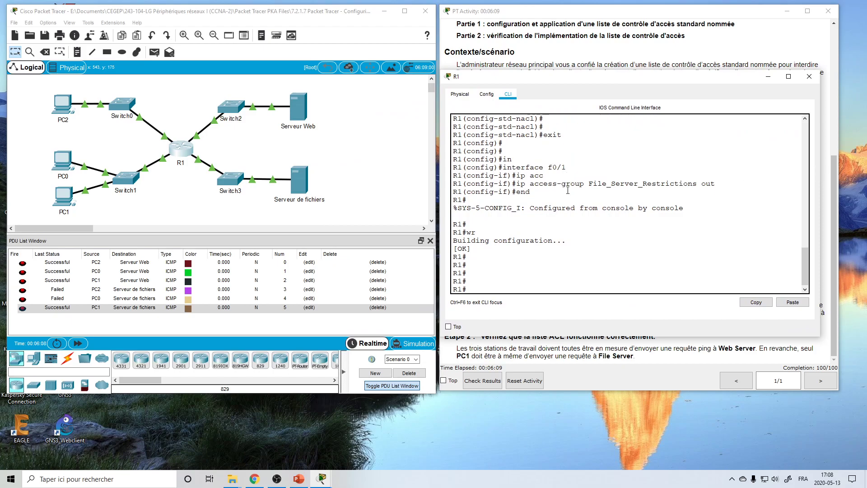
text(show ip acc)
key(Tab)
key(Return)
key(Return)
key(Return)
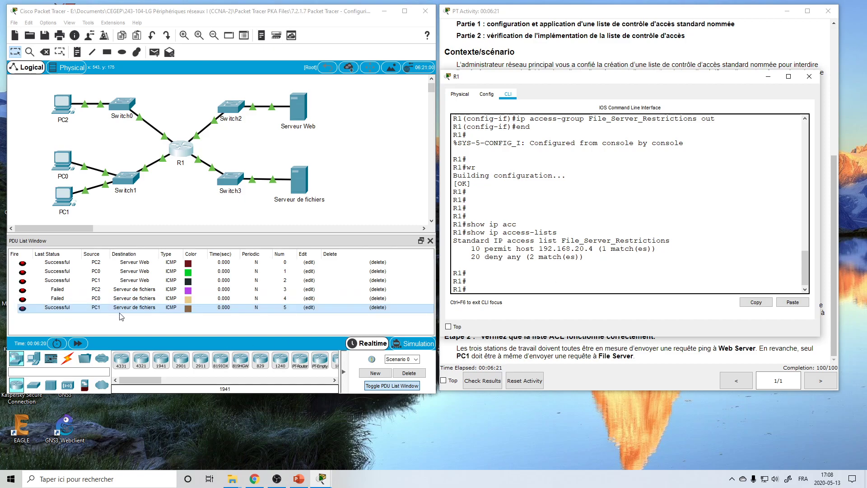
Resend PC1's ICMP PDU to Serveur de fichiers and rerun show ip access-lists on R1 to check the permit counter.
click(22, 309)
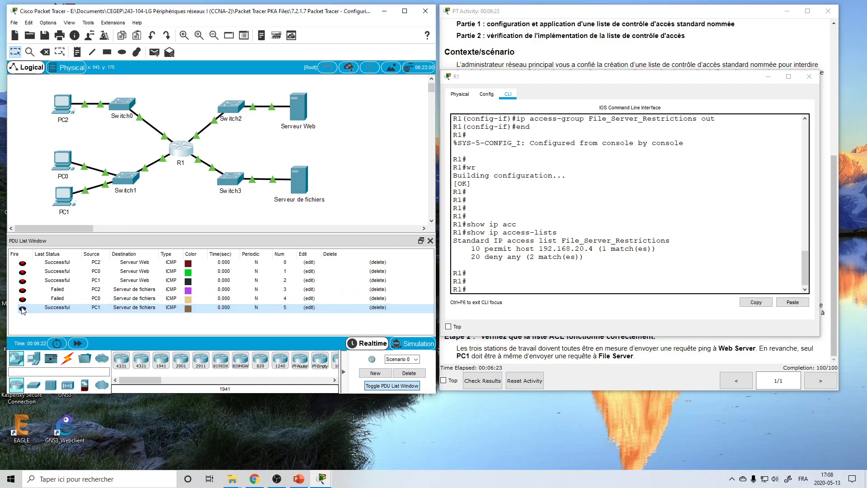
click(521, 272)
key(Up)
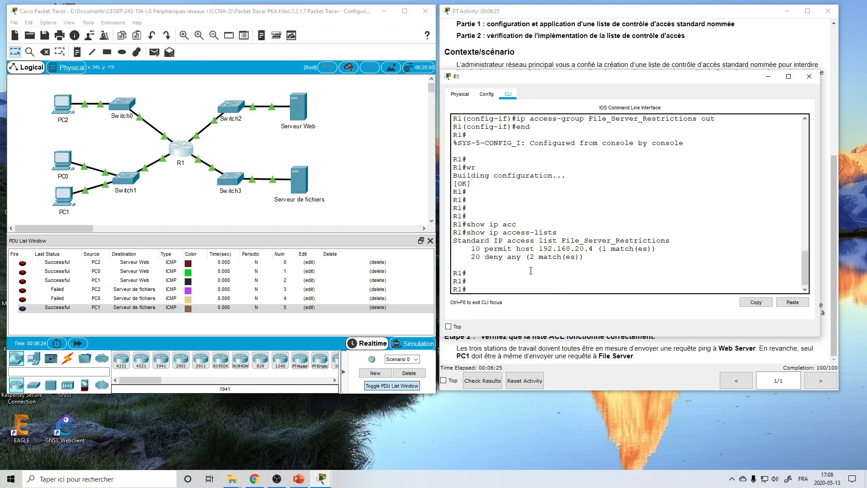
key(Return)
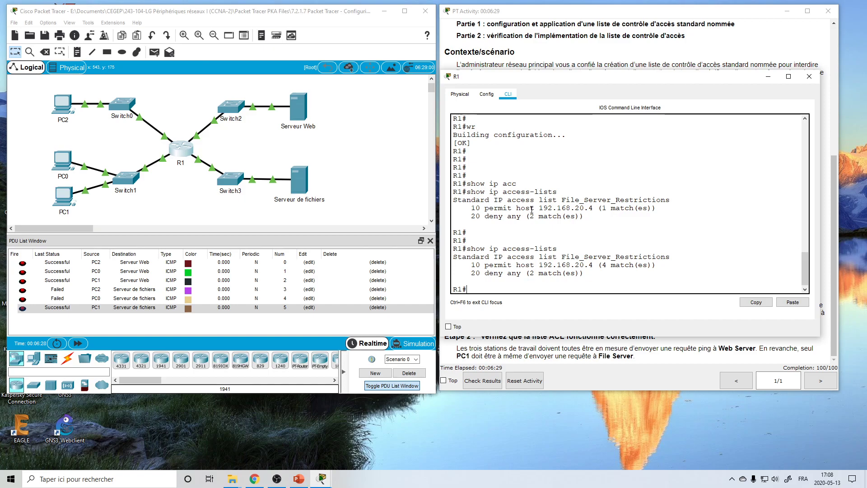
Resend the PC2 and PC0 PDUs to Serveur de fichiers and rerun show ip access-lists on R1 to check the deny counter.
click(22, 290)
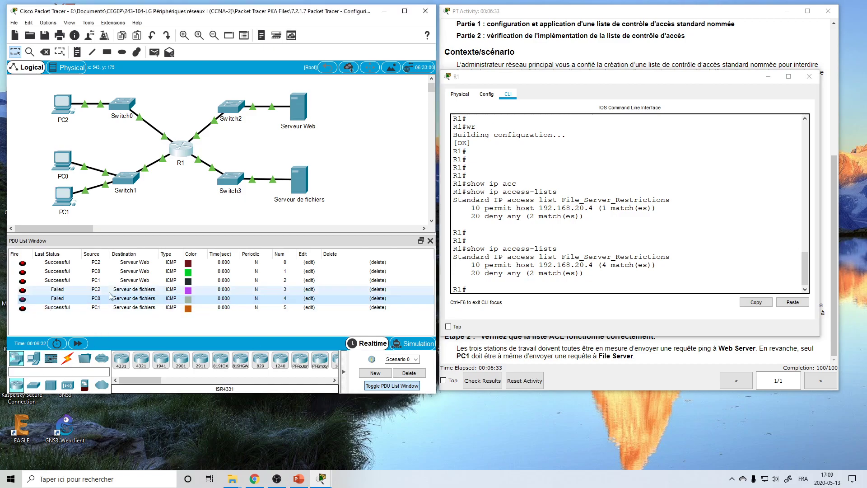
click(589, 213)
key(Up)
key(Return)
click(22, 290)
click(22, 299)
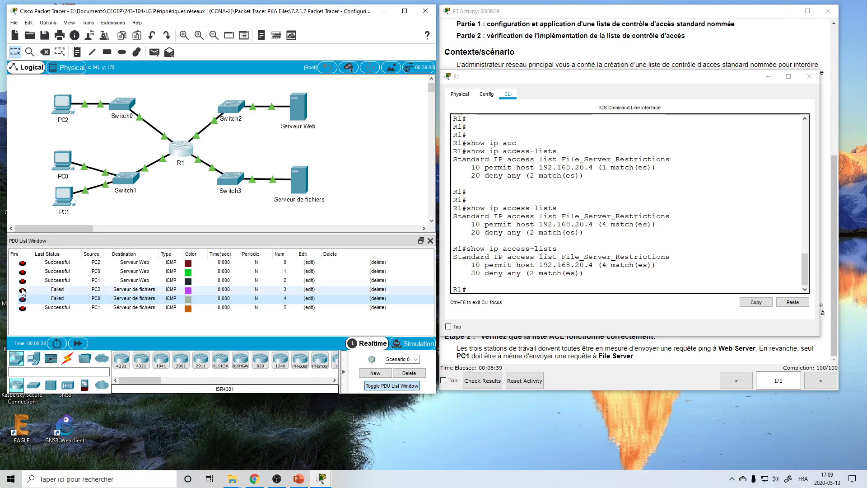
click(527, 279)
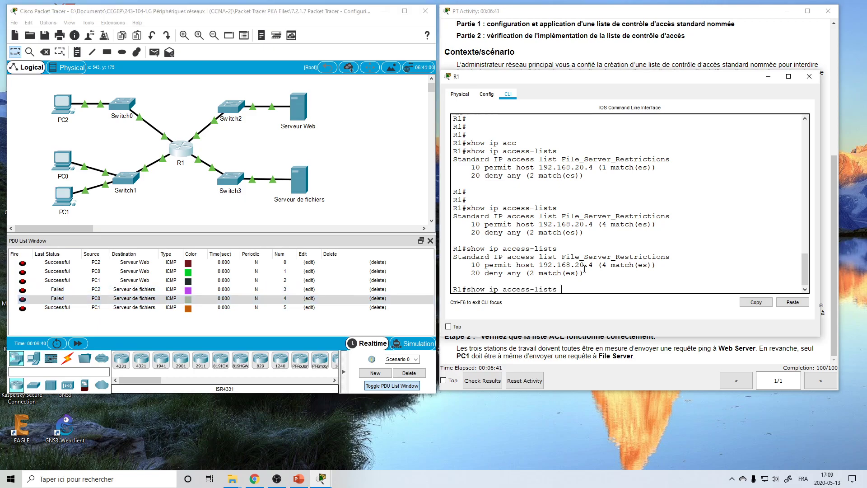
key(Up)
key(Return)
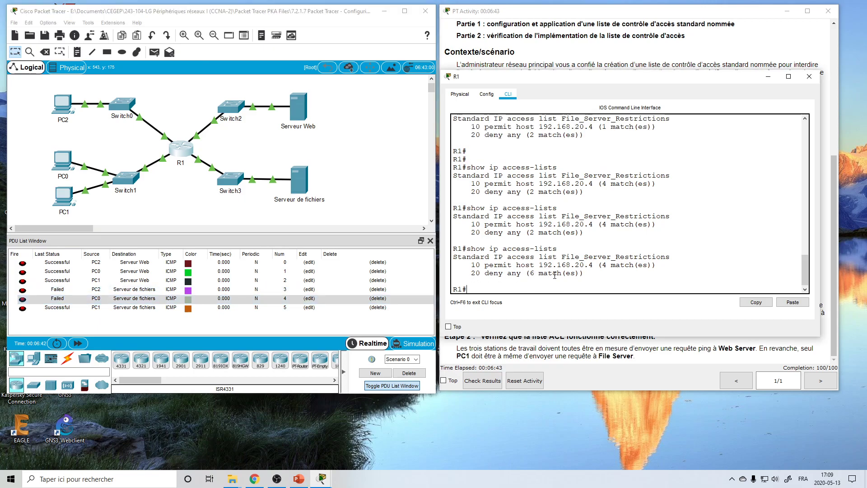
Highlight the latest deny any entry in R1's ACL output, compare it with the instructions, and close the R1 window.
drag(470, 272, 585, 275)
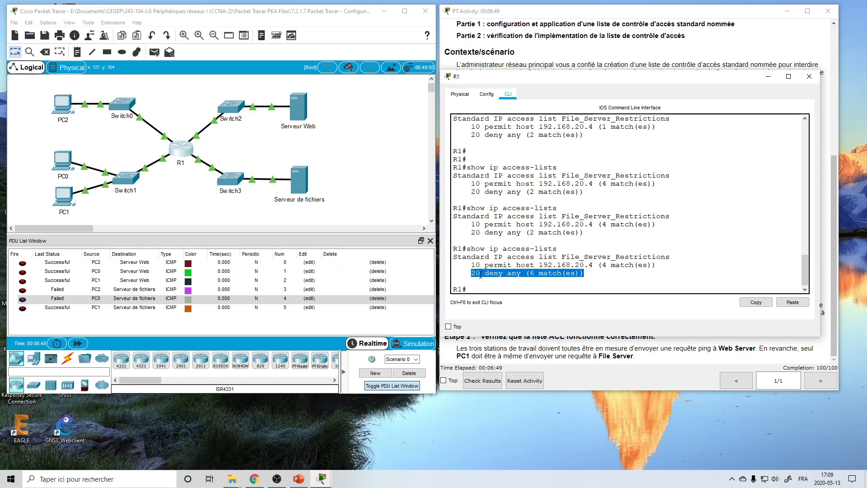
drag(588, 79, 205, 99)
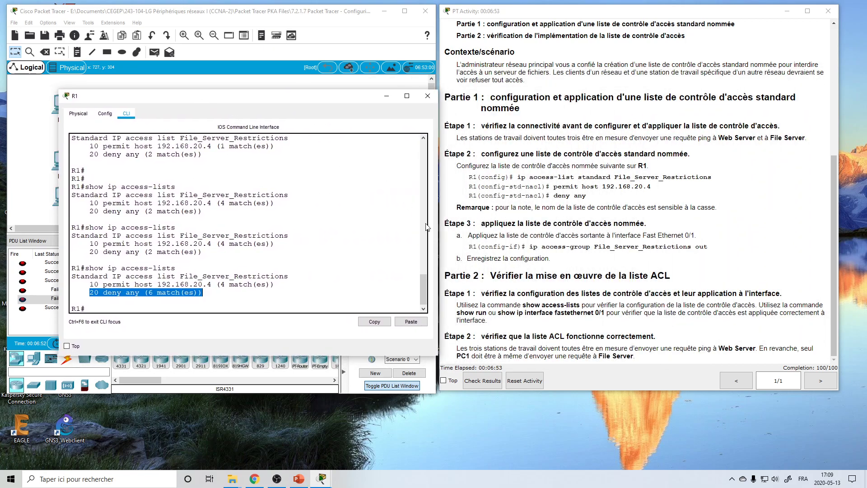
scroll(503, 247, up, 1)
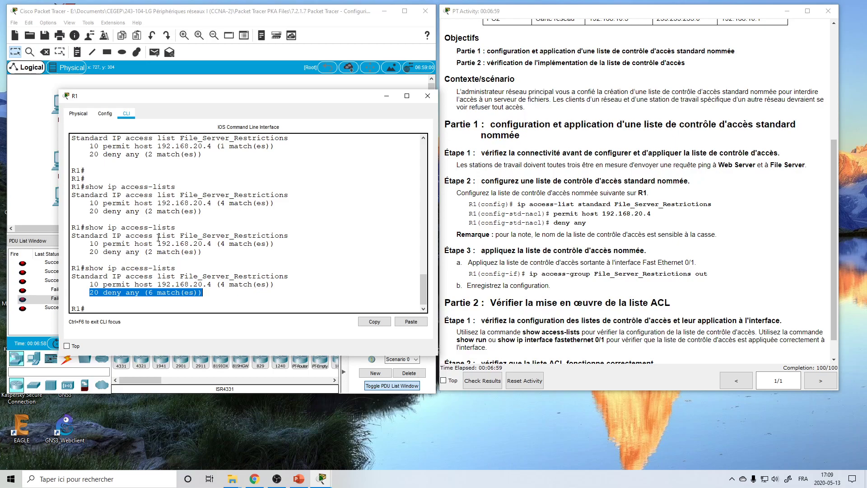
drag(229, 102, 227, 150)
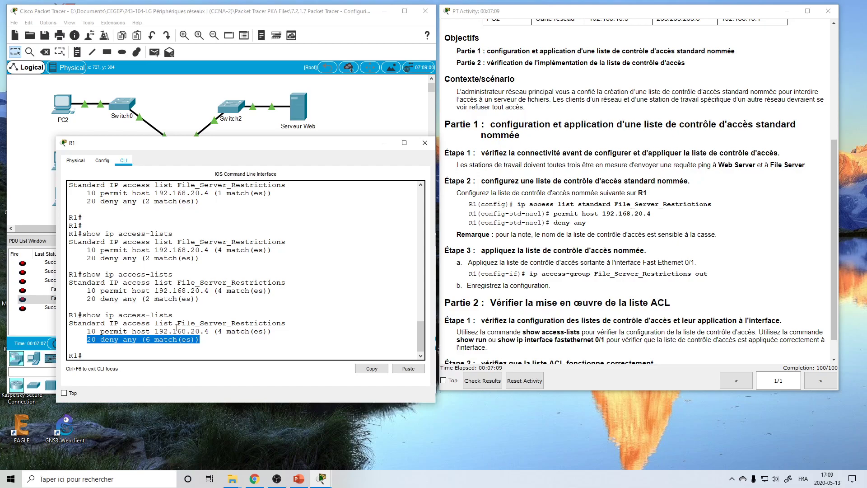
click(425, 144)
Review the addressing table and the host keyword in the permit host 192.168.20.4 instruction against the topology.
scroll(564, 204, down, 1)
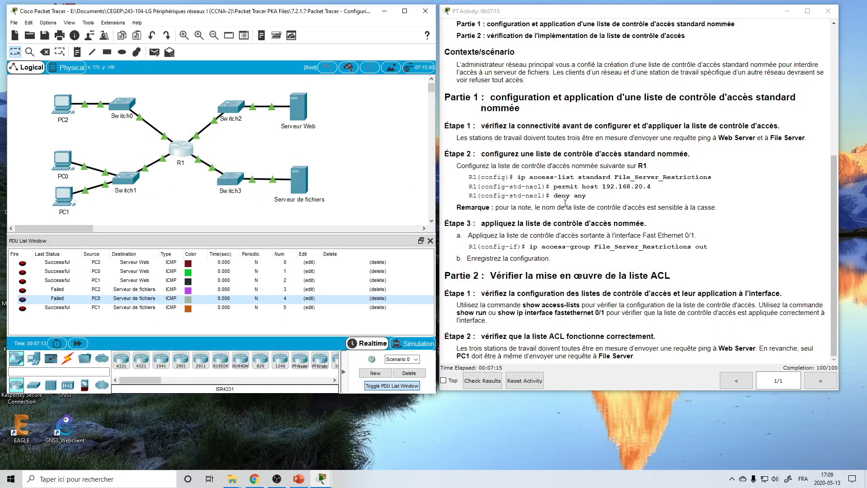
scroll(510, 246, up, 8)
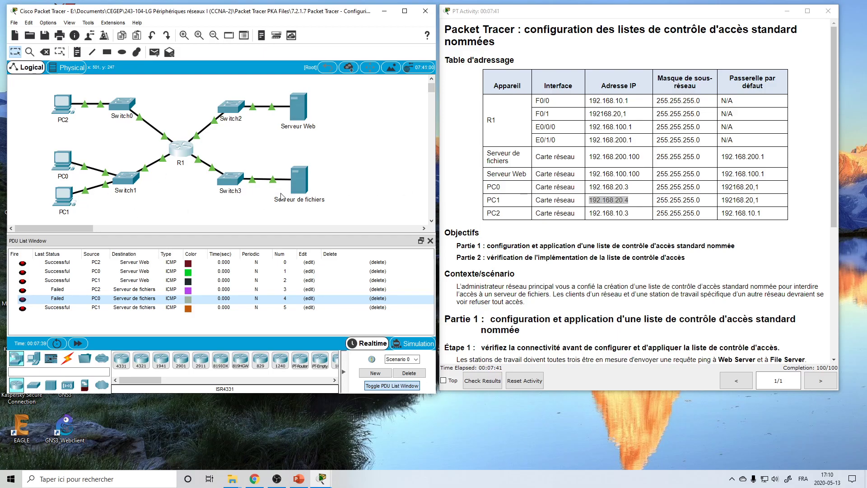
scroll(524, 244, down, 3)
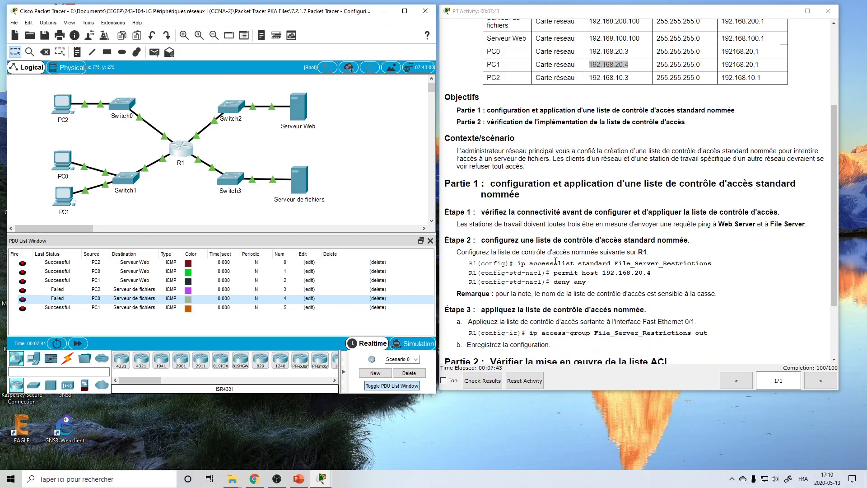
double_click(582, 273)
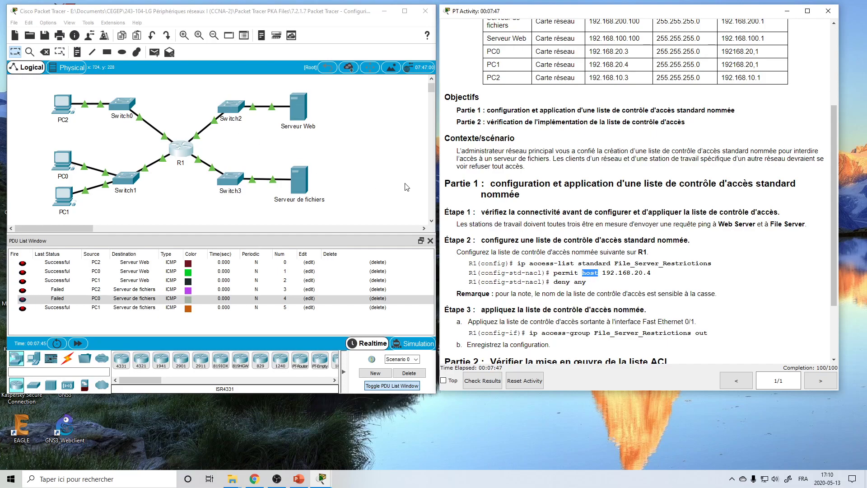
scroll(550, 211, up, 3)
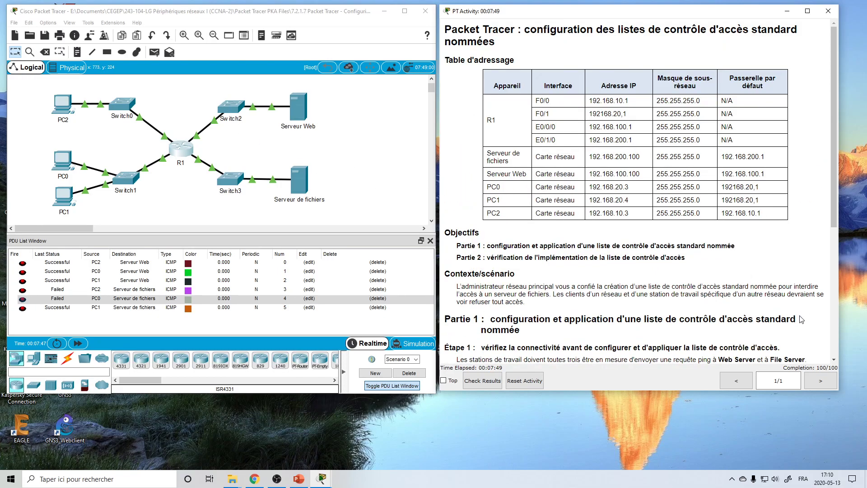